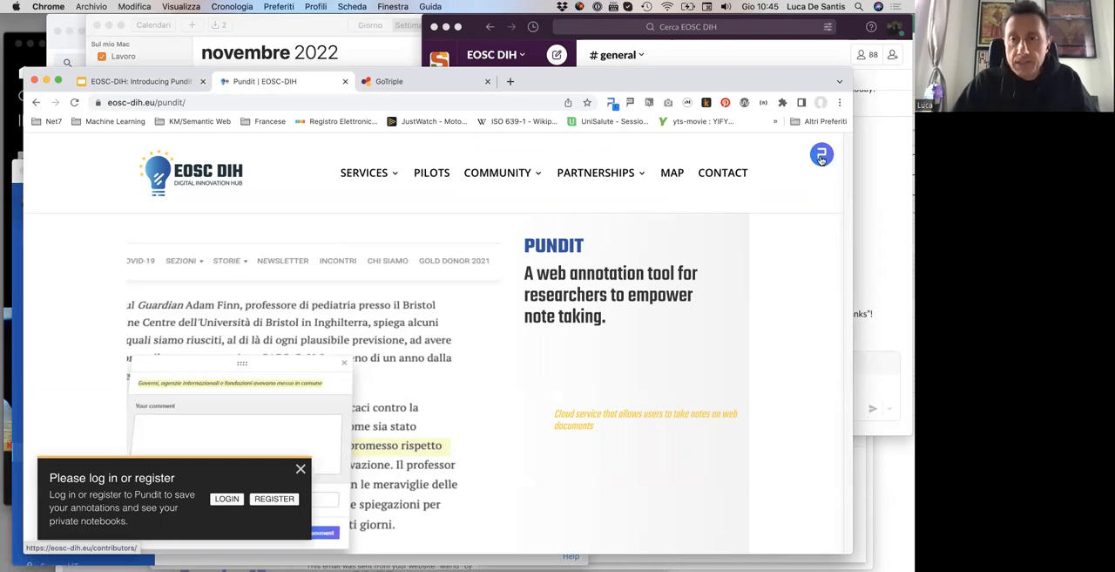
Step: Log in to Pundit through EGI Check-in, using the presenter's work Google account
click(822, 157)
click(686, 155)
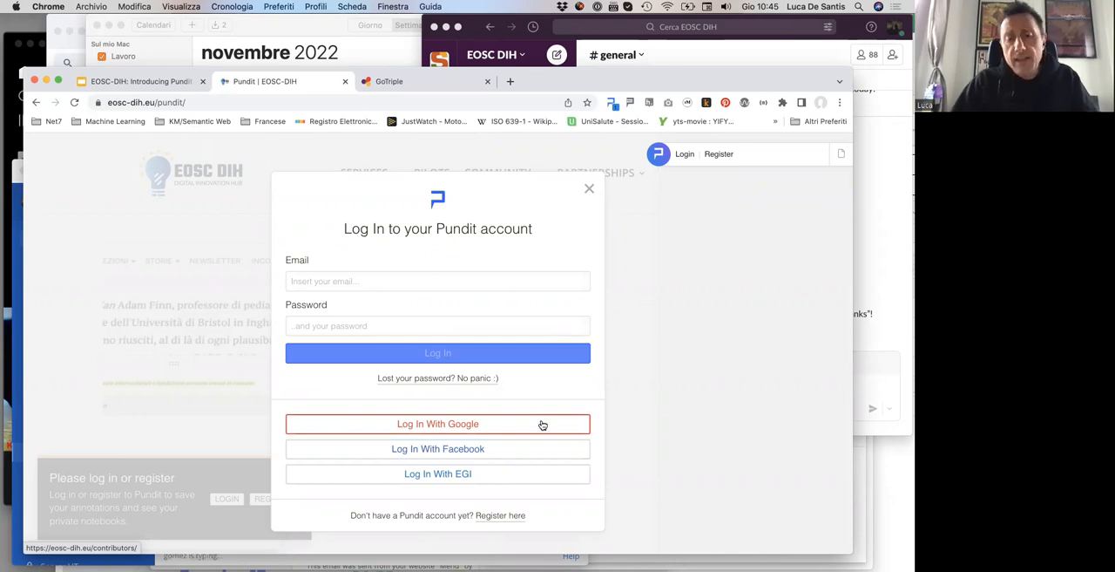
click(451, 473)
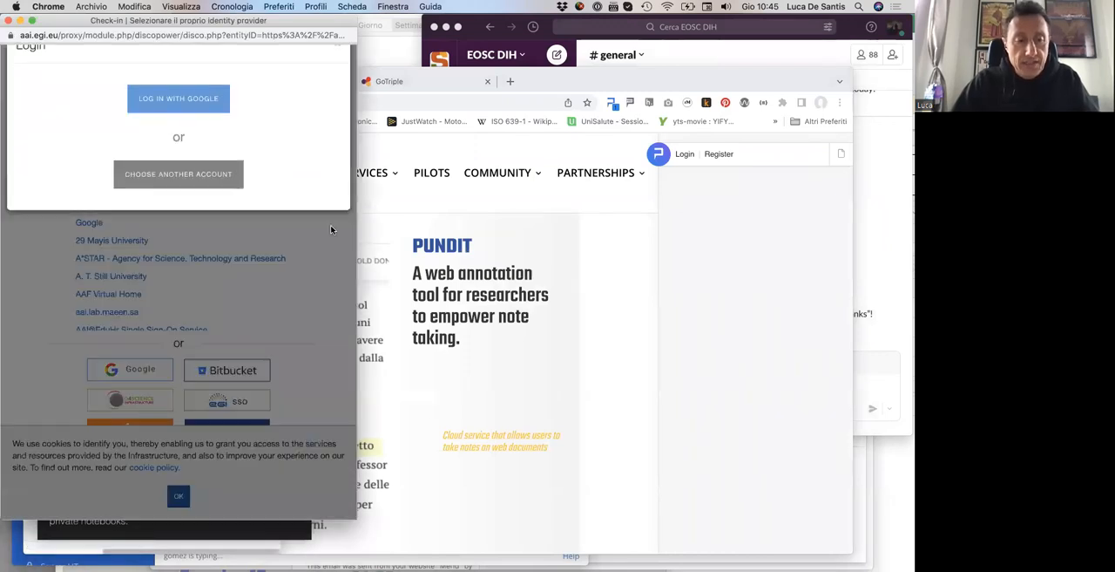
click(174, 117)
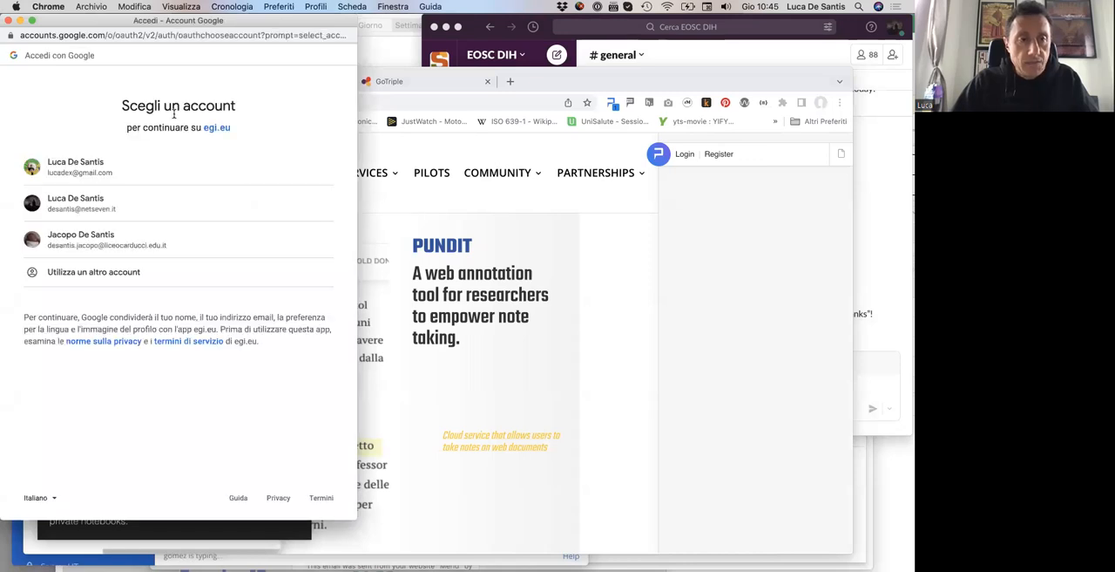
click(91, 203)
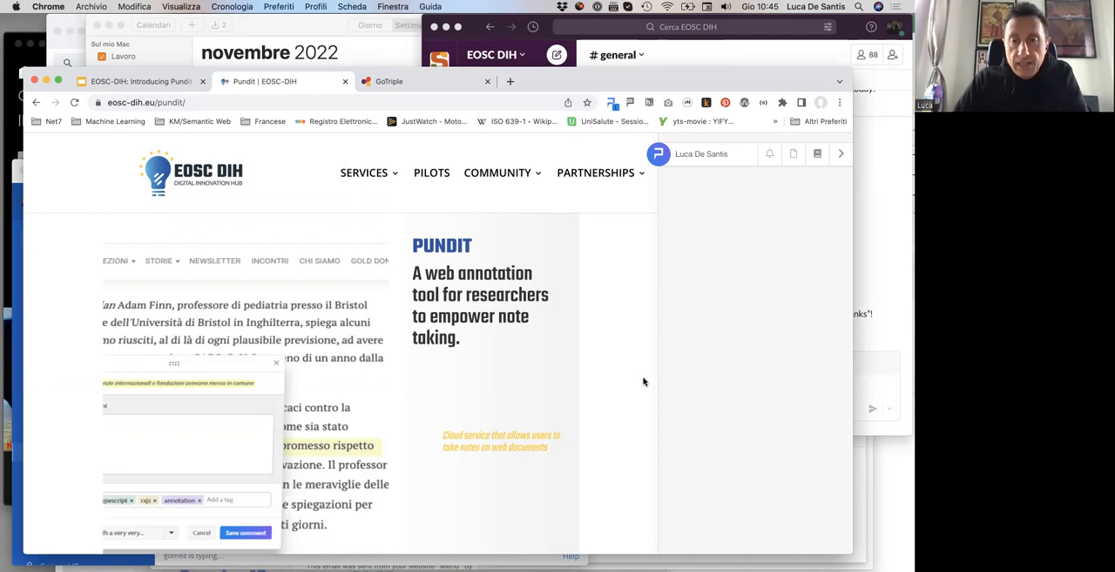
Step: Expand the details of the existing annotation on "Semantic Web" in the Net7 description
scroll(643, 381, down, 3)
scroll(643, 381, down, 5)
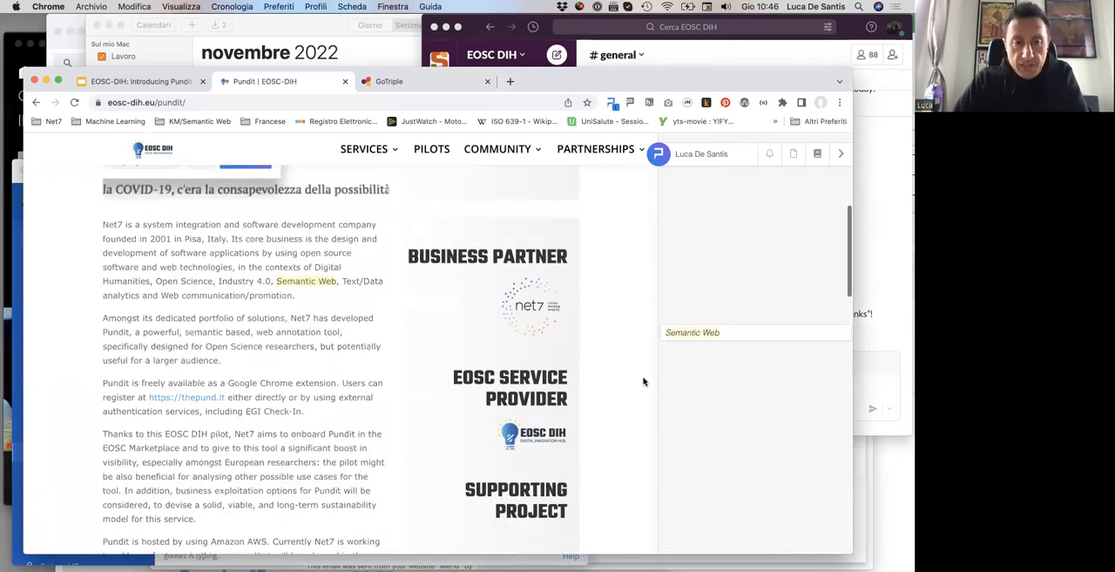
scroll(643, 381, up, 2)
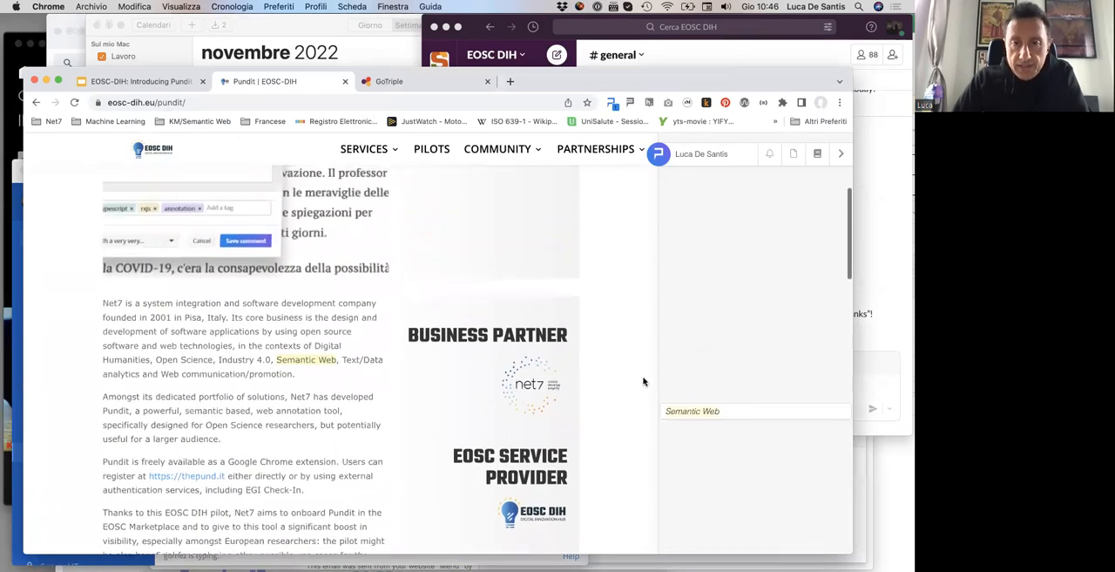
click(312, 363)
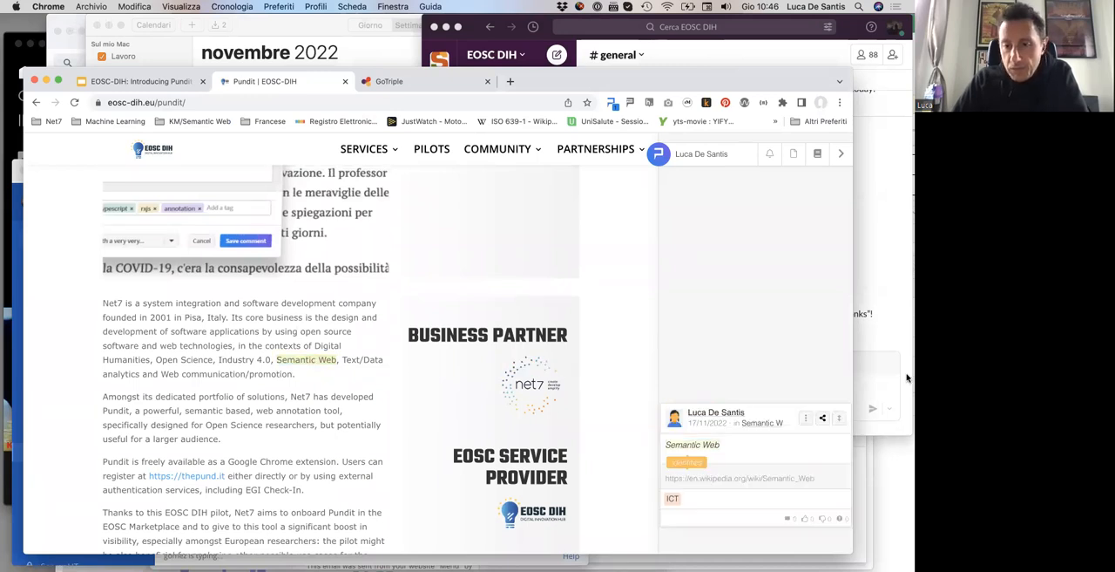
Step: Examine the Semantic Web annotation's editable relation, tag and notebook choices, then leave editing without saving
click(807, 418)
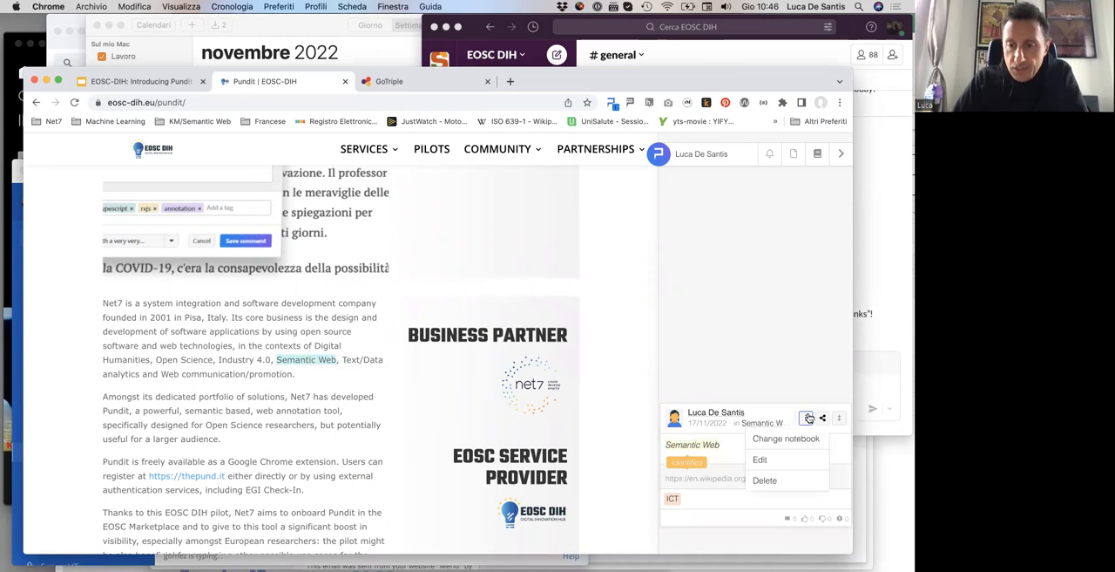
click(763, 460)
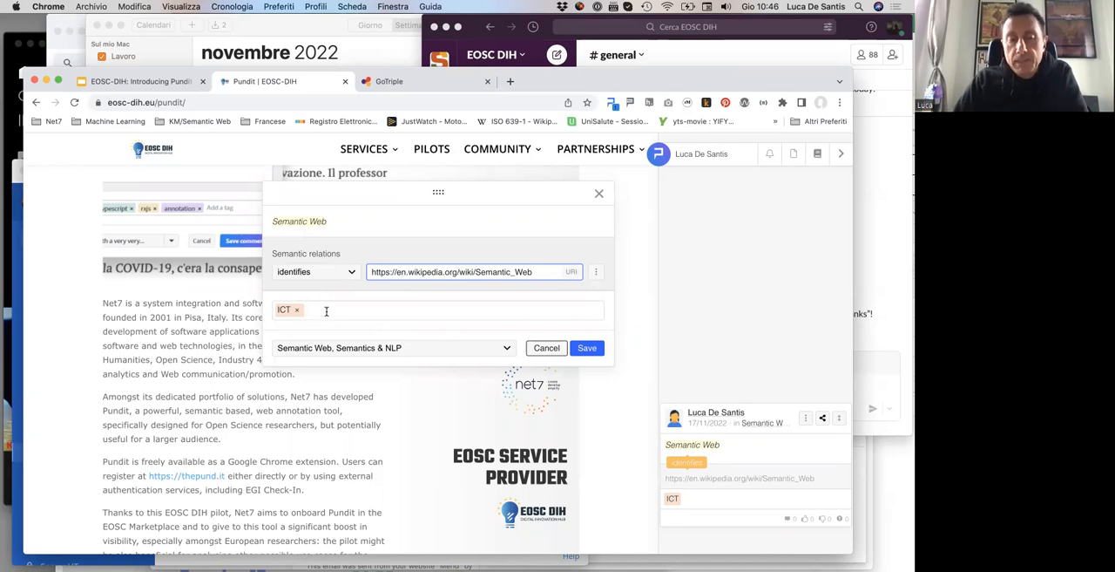
click(506, 351)
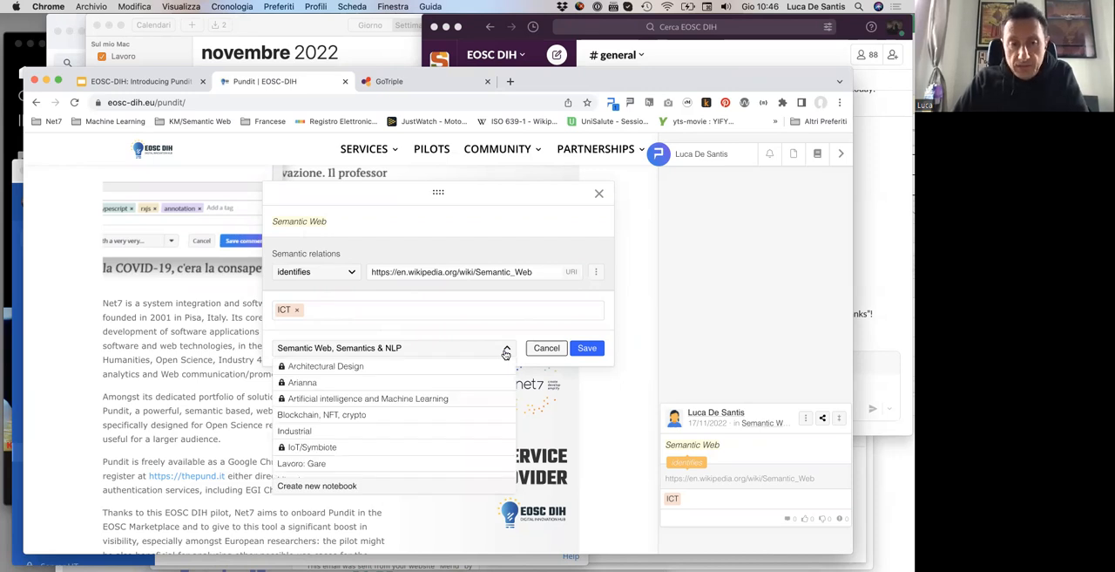
click(506, 351)
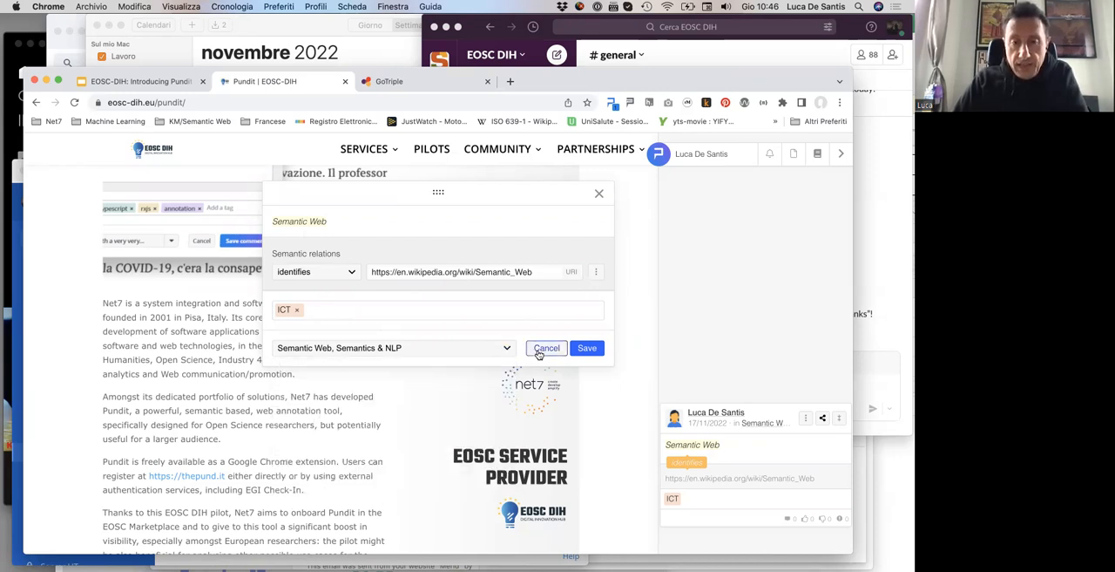
click(546, 348)
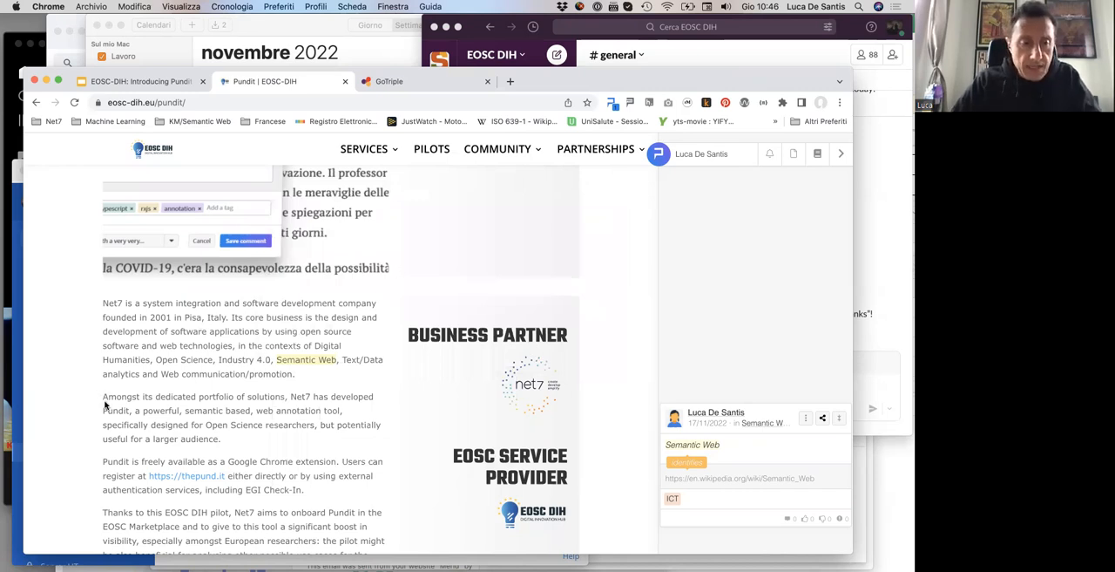
Step: Highlight the passage "Amongst its dedicated portfolio of solutions, Net7 has developed Pundit, a powerful" as an annotation
mouse_move(102, 397)
mouse_down()
mouse_move(178, 397)
mouse_move(177, 408)
mouse_up()
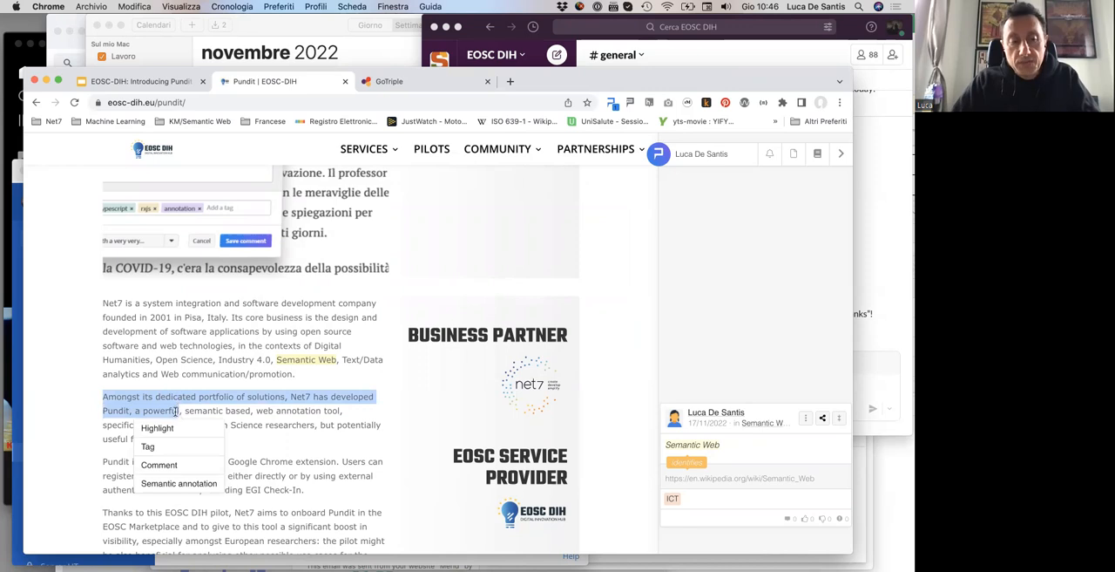
click(158, 428)
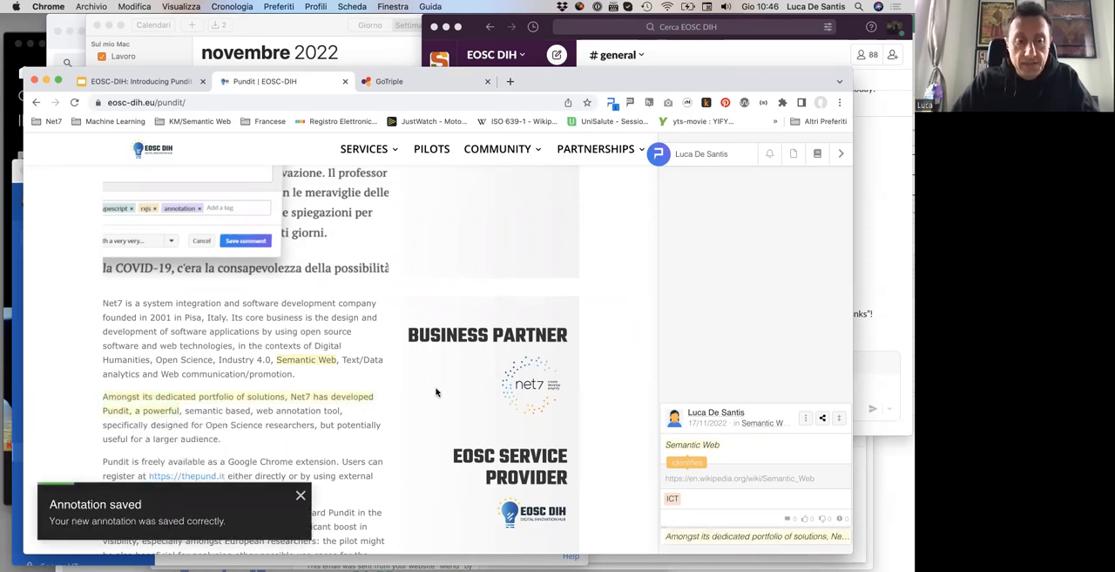
Step: Write the comment "This has been done thanks to the TRIPLE project" on the text "EGI Check-In."
scroll(436, 392, down, 4)
scroll(436, 392, down, 2)
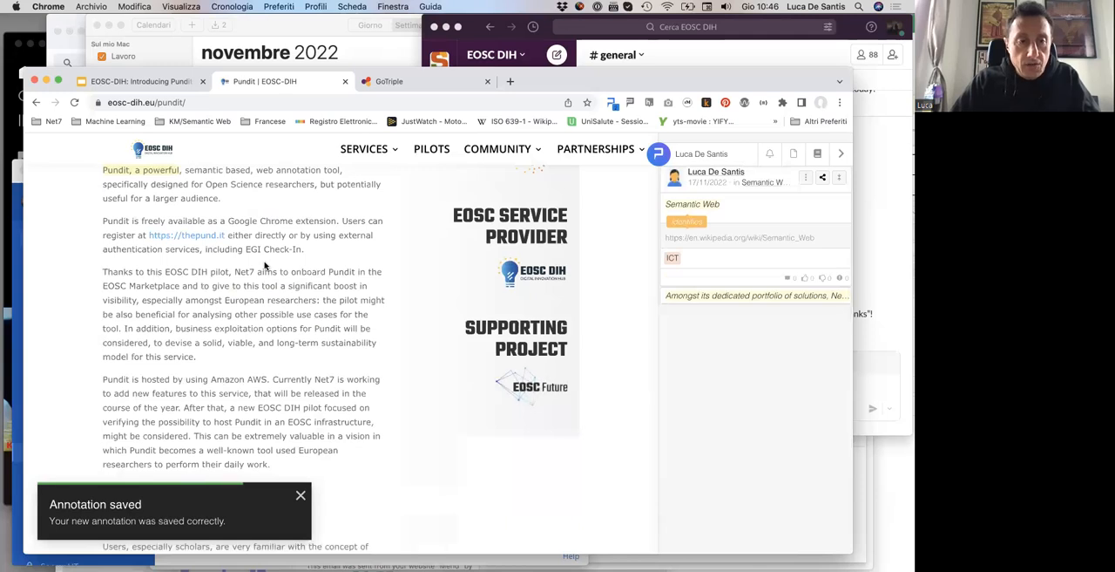
drag(247, 249, 303, 250)
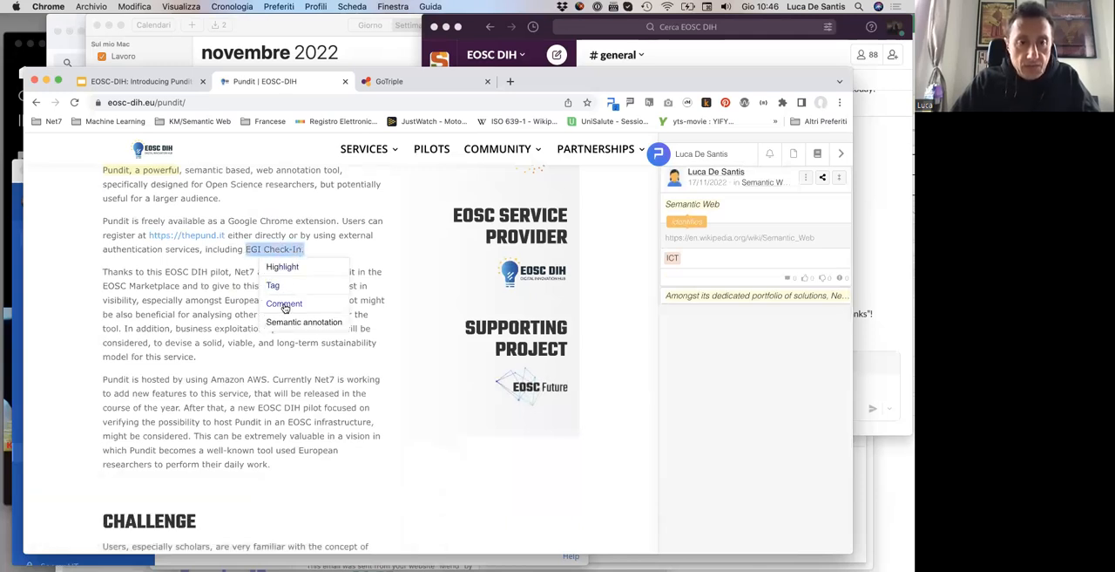
click(284, 302)
click(337, 287)
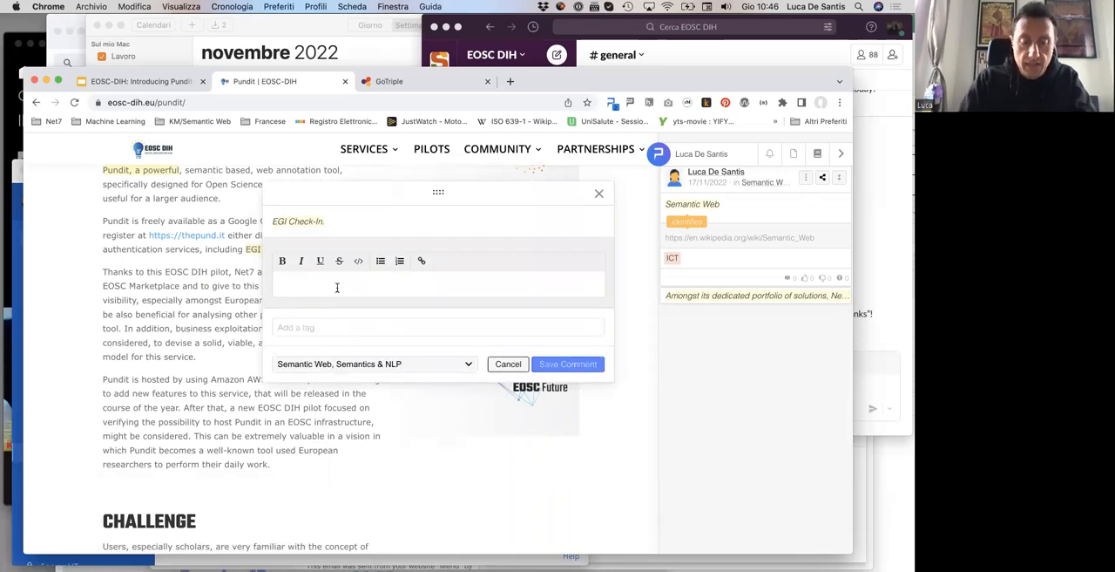
text(This has been done th)
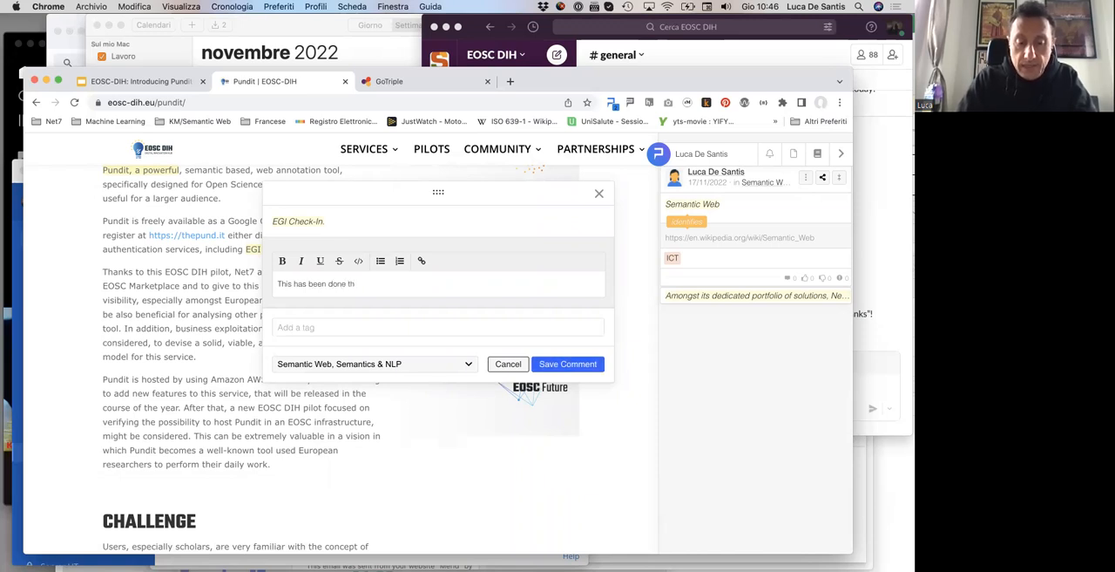
text(e TRIPLE project)
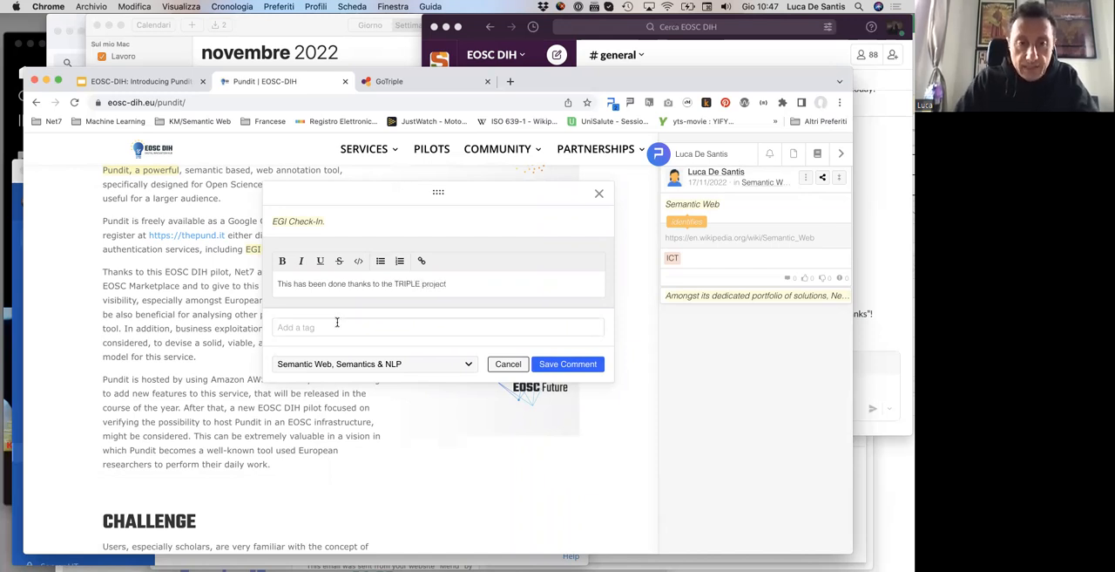
Step: Tag the EGI Check-In comment with ICT and save it in the Semantic Web, Semantics & NLP notebook
click(338, 326)
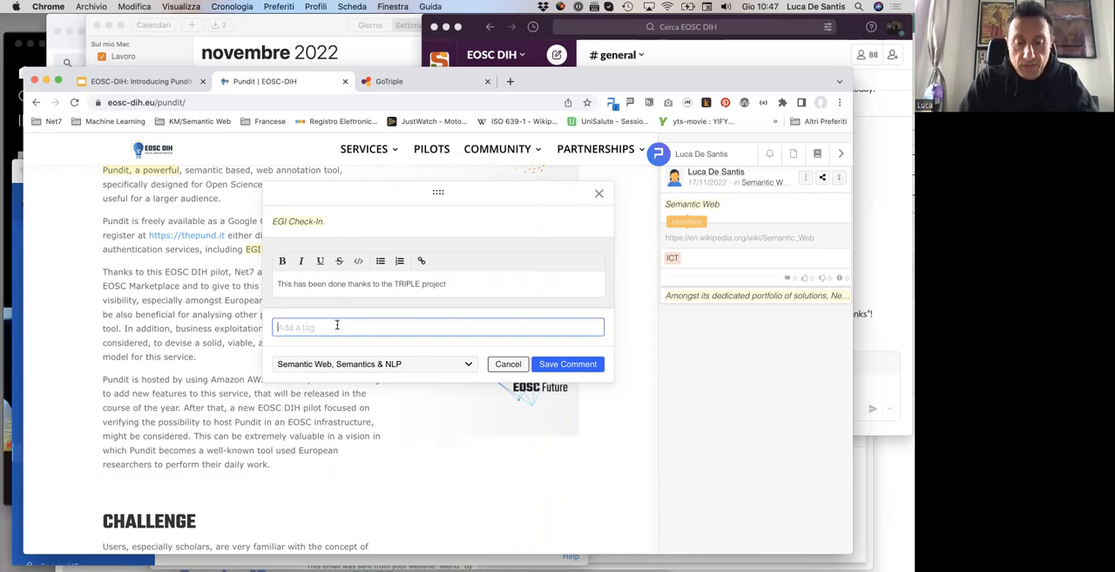
text(i)
click(294, 371)
click(568, 365)
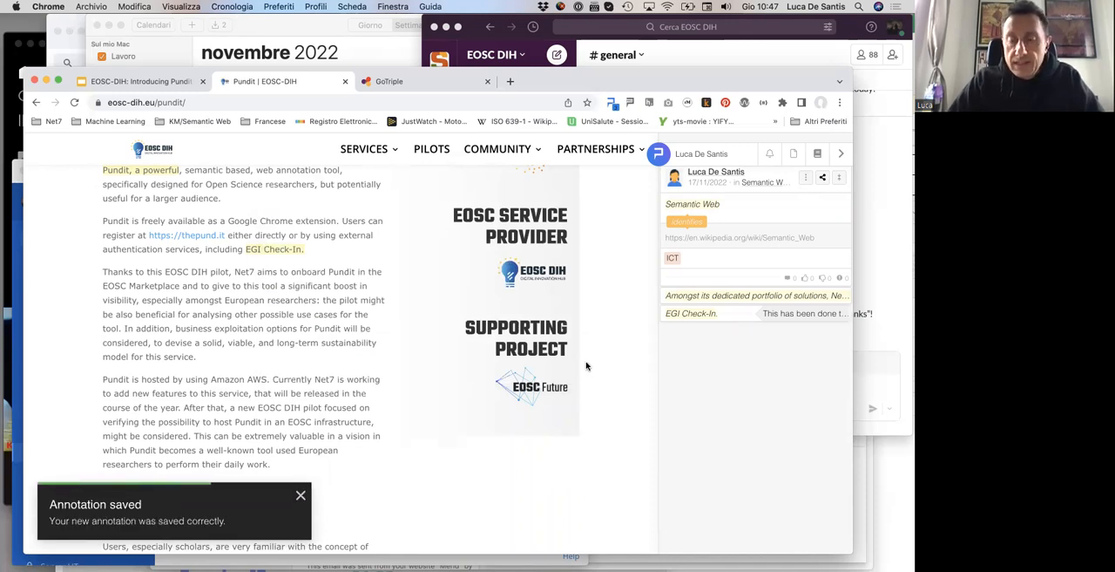
Step: Open the Semantic Web, Semantics & NLP notebook from the second page of the account's notebooks
scroll(660, 373, up, 2)
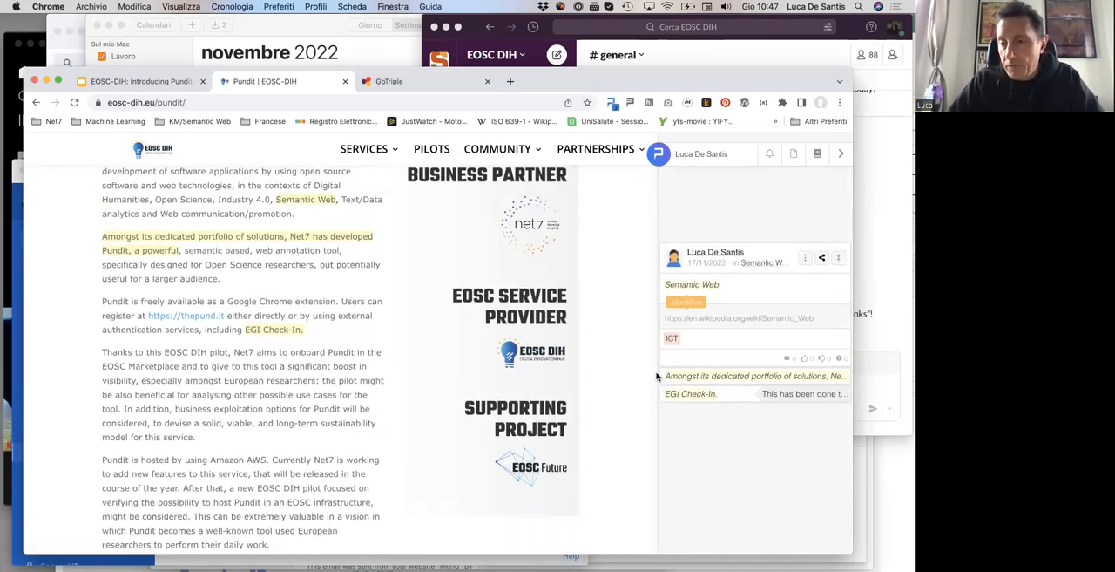
click(704, 157)
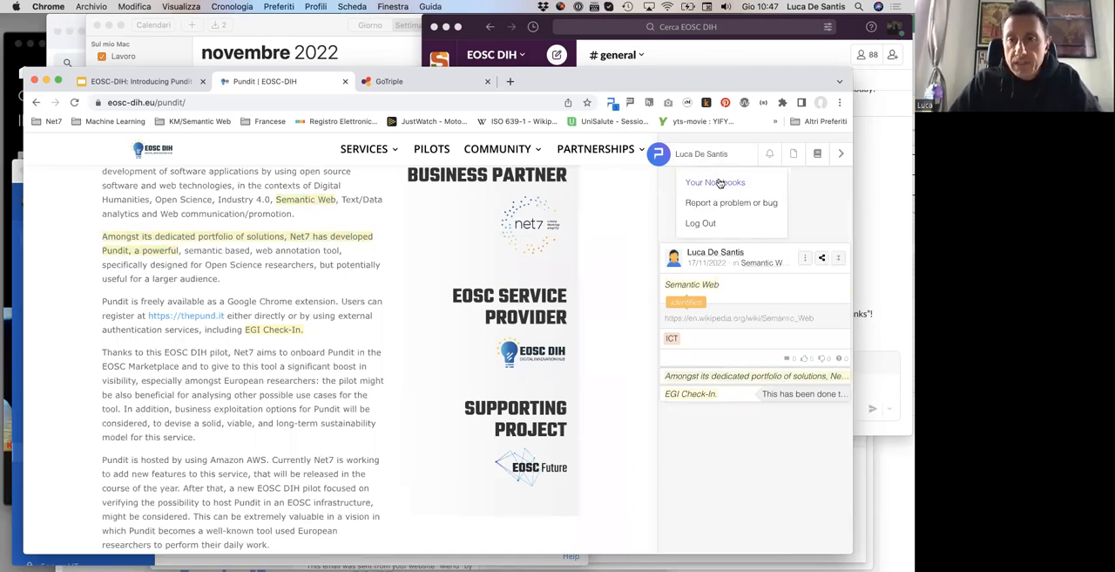
click(720, 182)
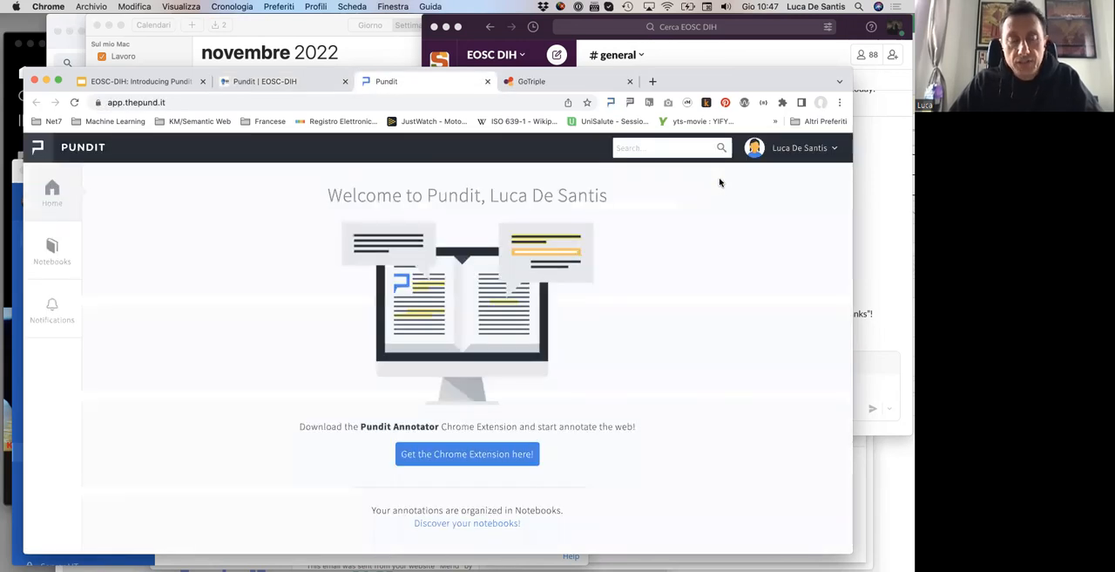
click(54, 247)
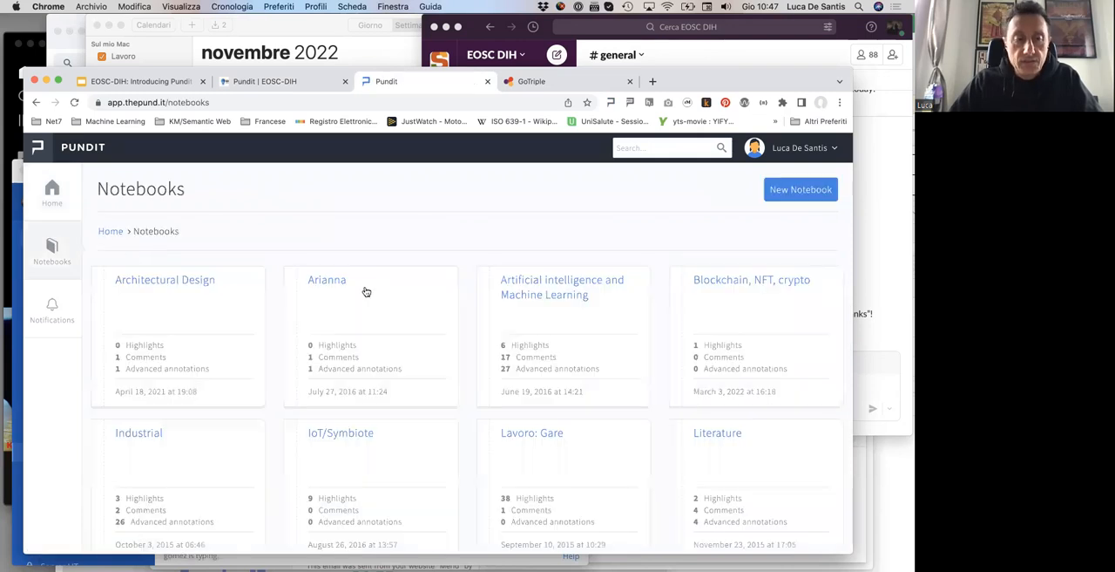
scroll(390, 291, down, 5)
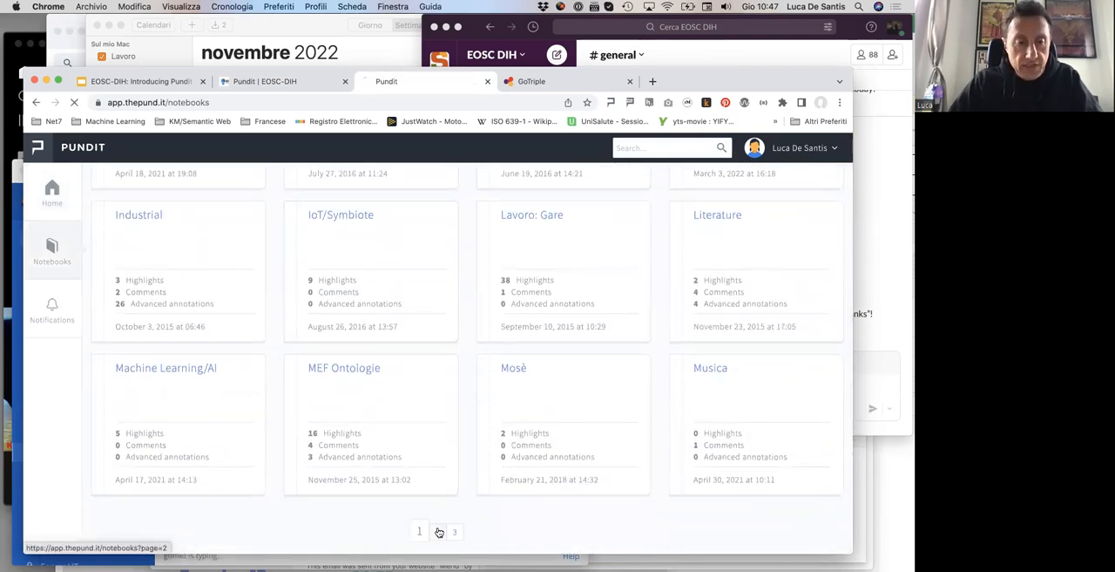
click(439, 532)
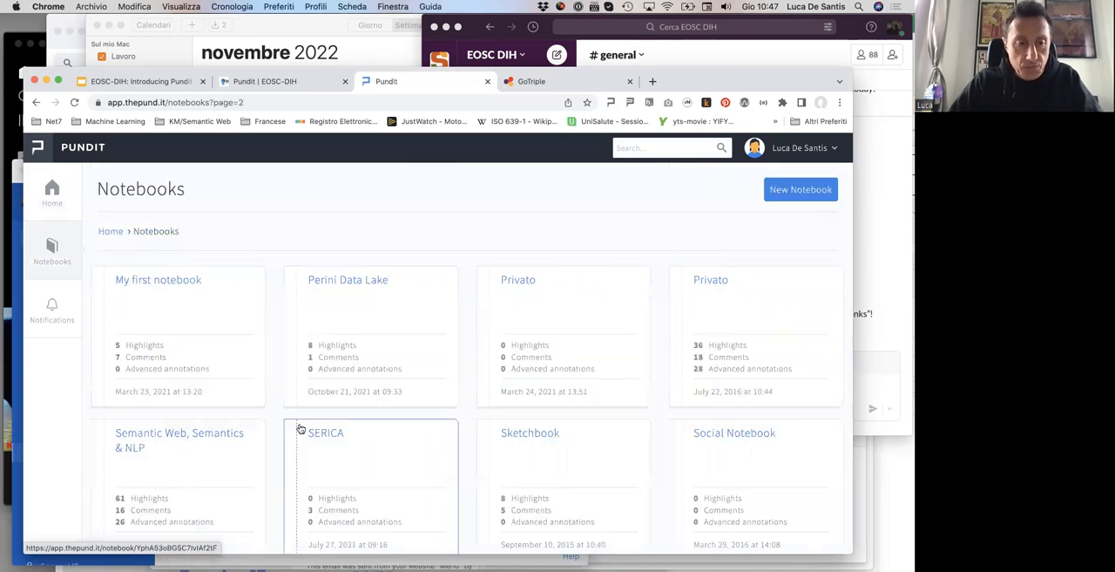
click(181, 440)
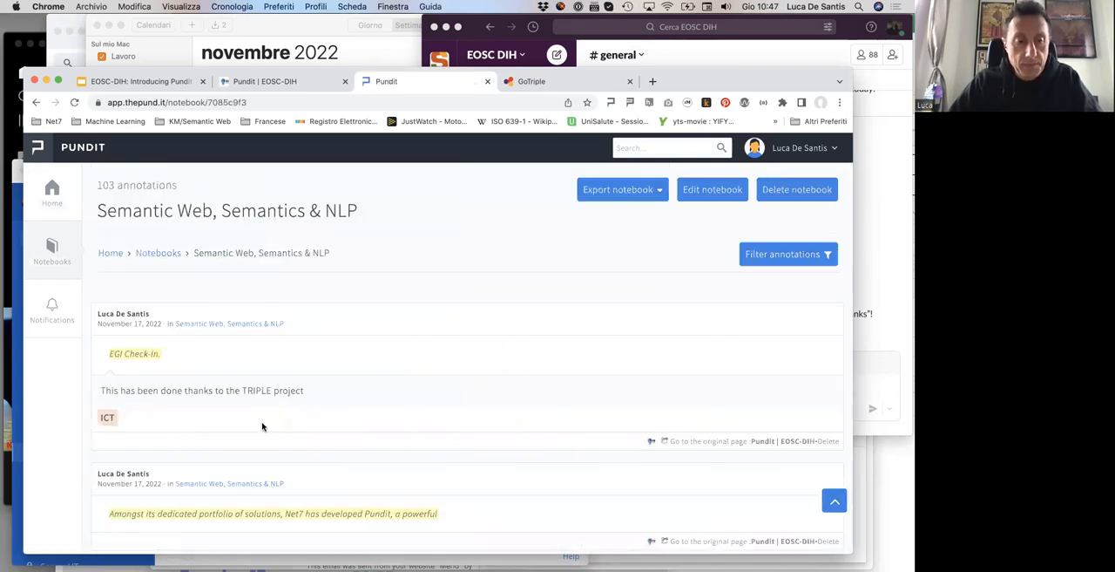
Step: Filter the notebook's annotations by annotation type to Highlighting
scroll(484, 389, down, 2)
scroll(484, 390, down, 5)
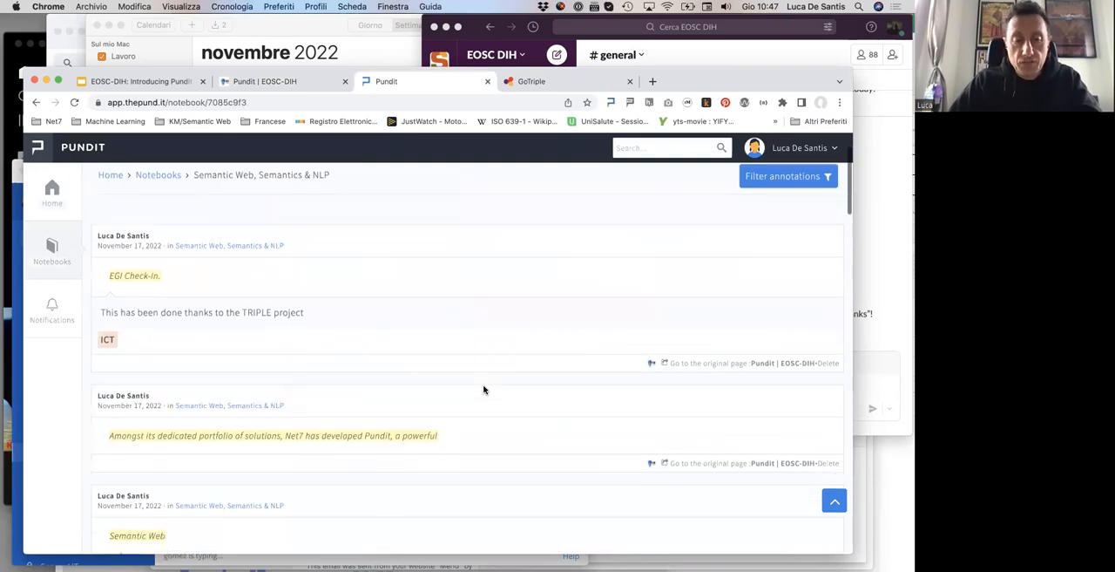
scroll(484, 390, up, 6)
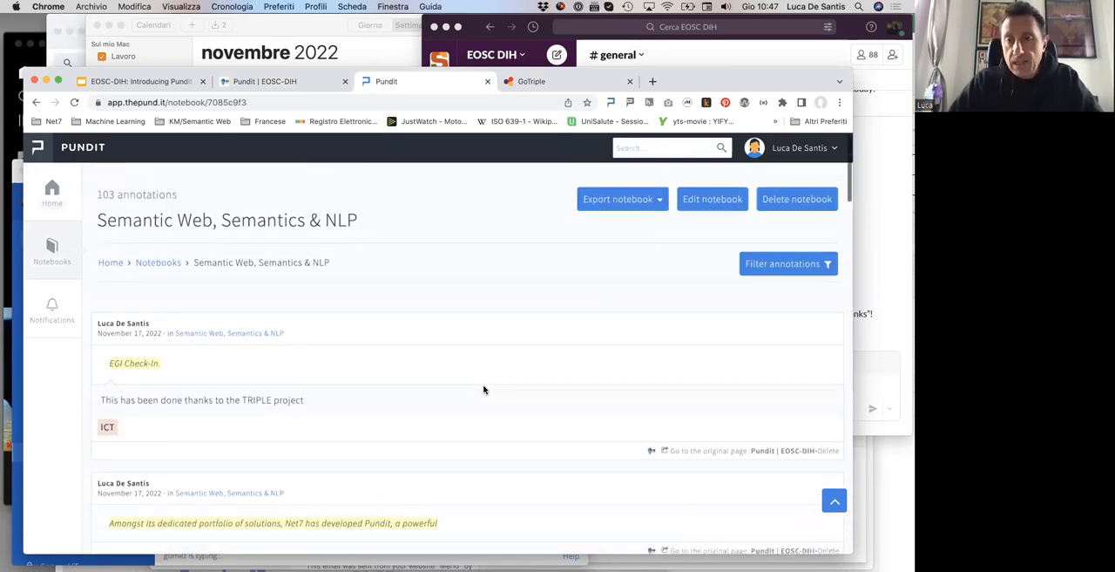
click(781, 255)
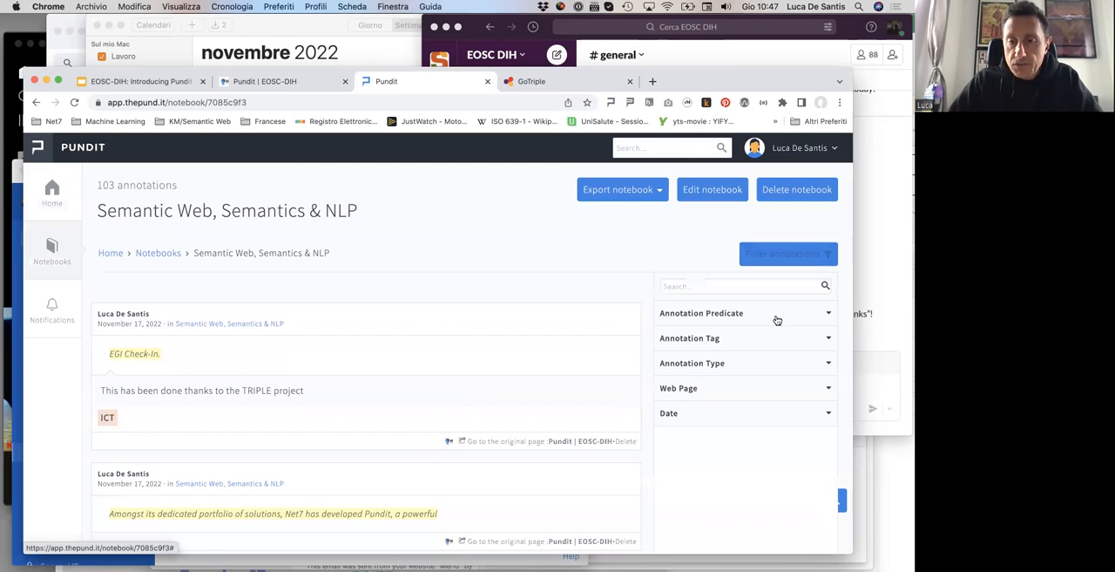
click(741, 365)
click(695, 386)
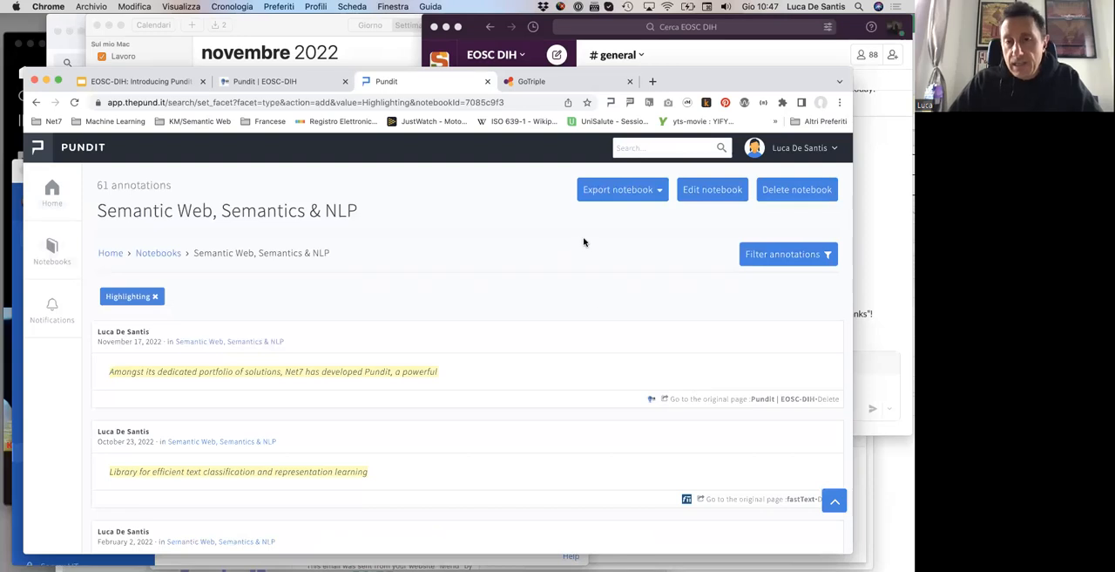
Step: Export the Semantic Web, Semantics & NLP notebook as DOCX and open the downloads folder
click(654, 197)
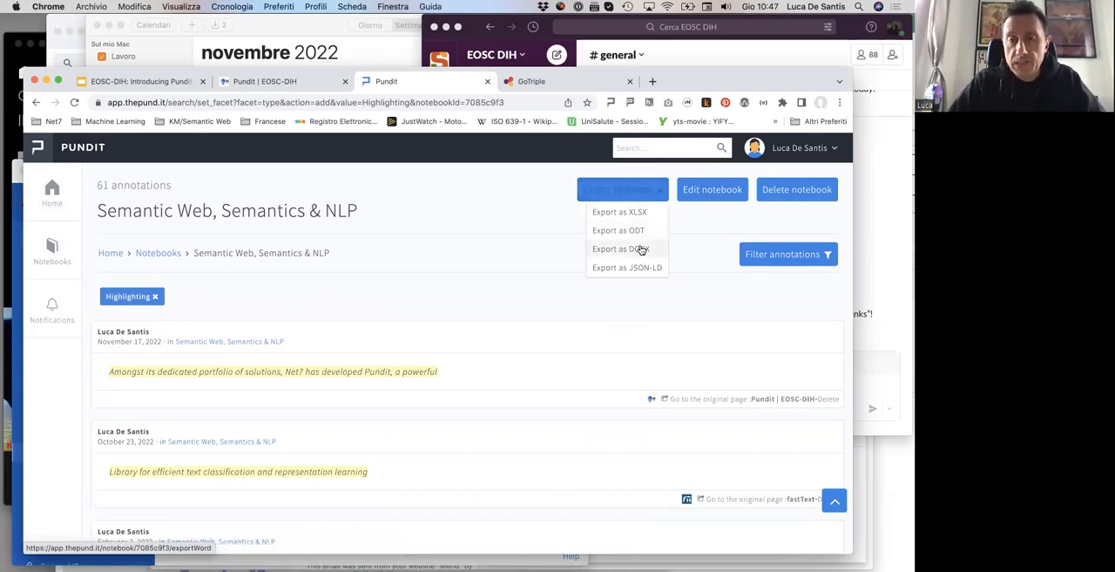
click(641, 251)
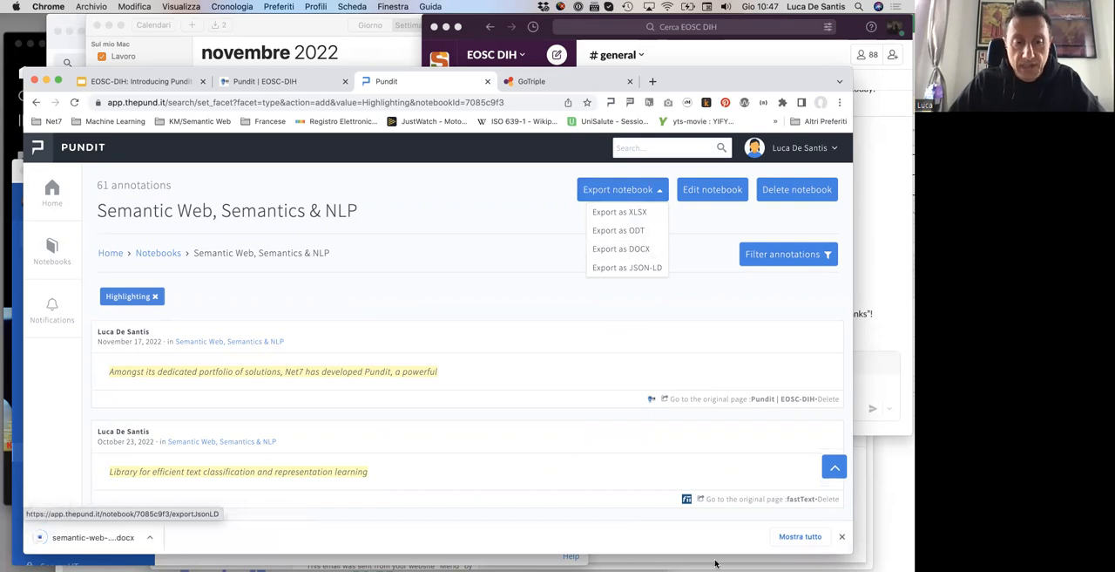
click(787, 559)
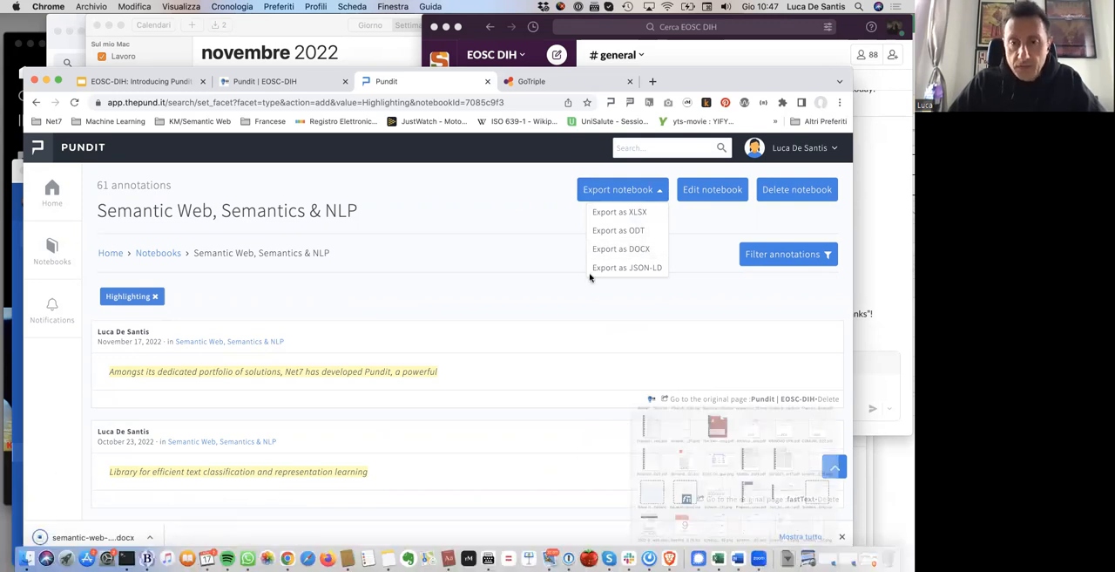
Step: Open the exported notebook DOCX in Word to examine its annotations, and return to Chrome
click(508, 156)
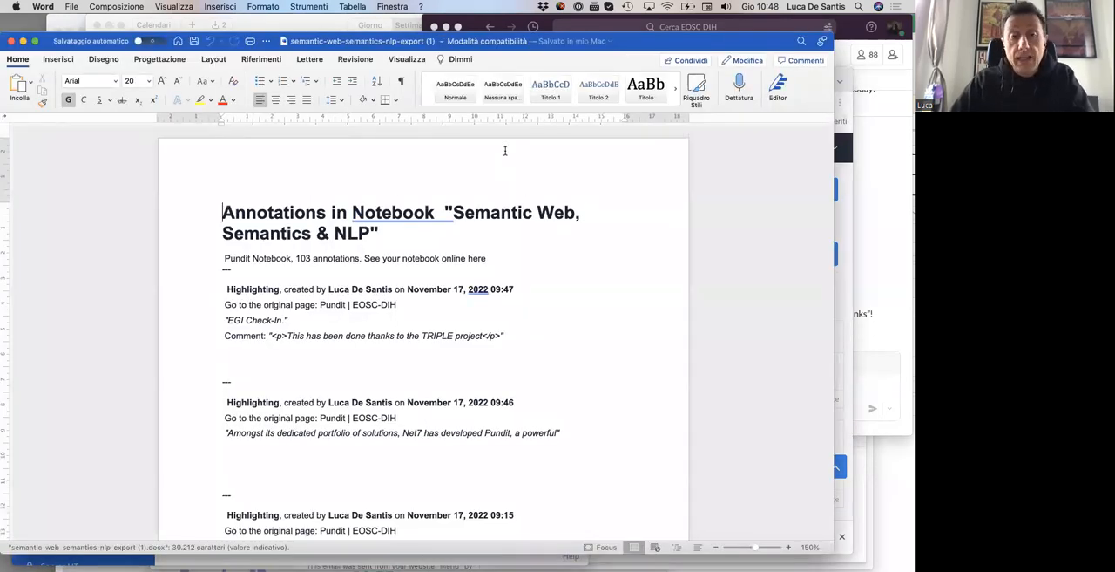
key(super+Tab)
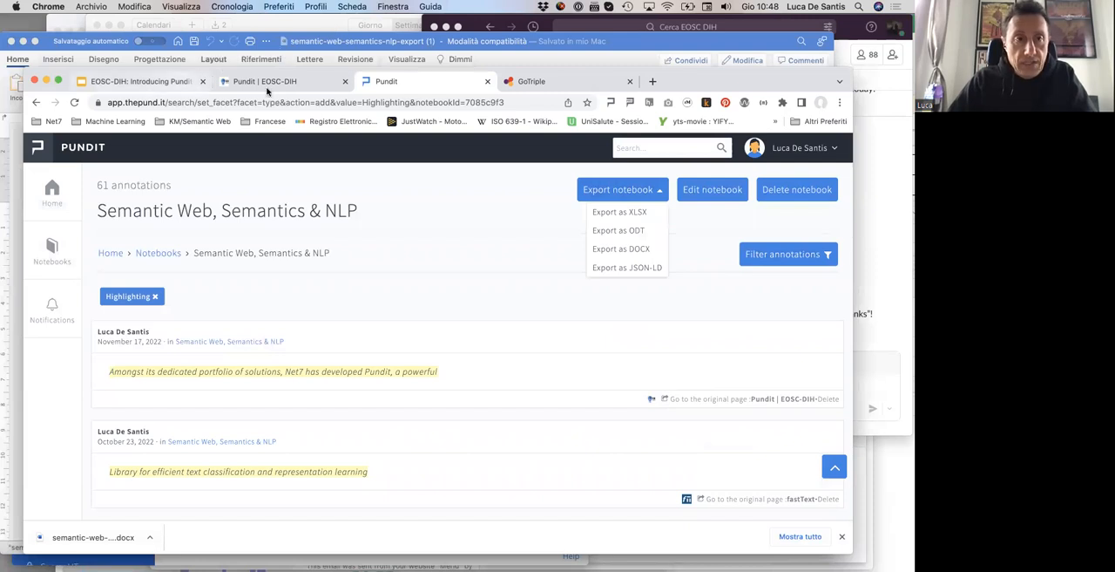
Step: Switch to the EOSC-DIH: Introducing Pundit presentation and start the slideshow from the closing "Thanks for your attention!" slide
click(173, 81)
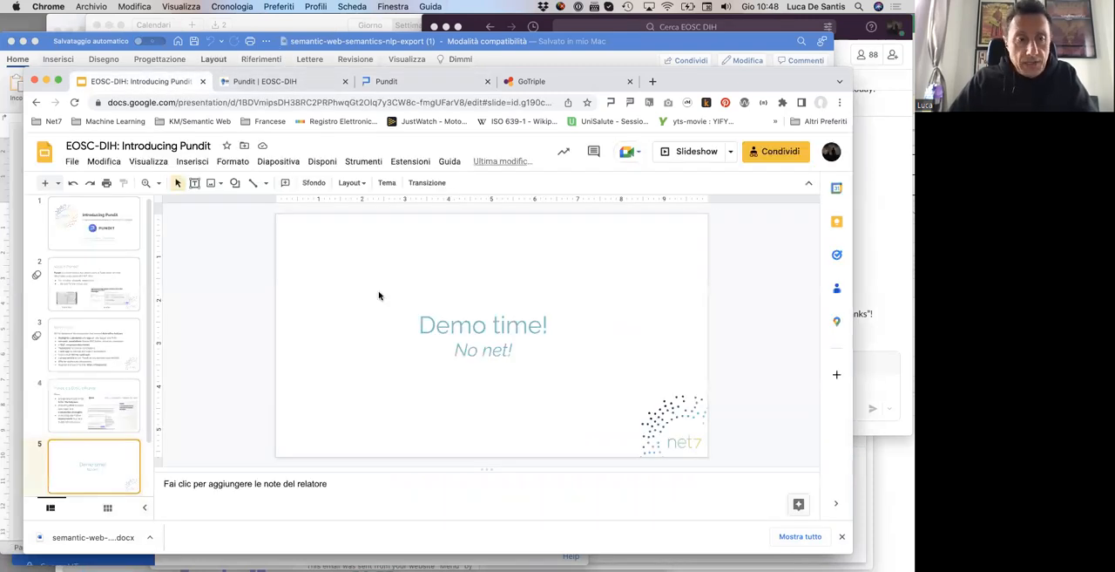
scroll(117, 428, down, 3)
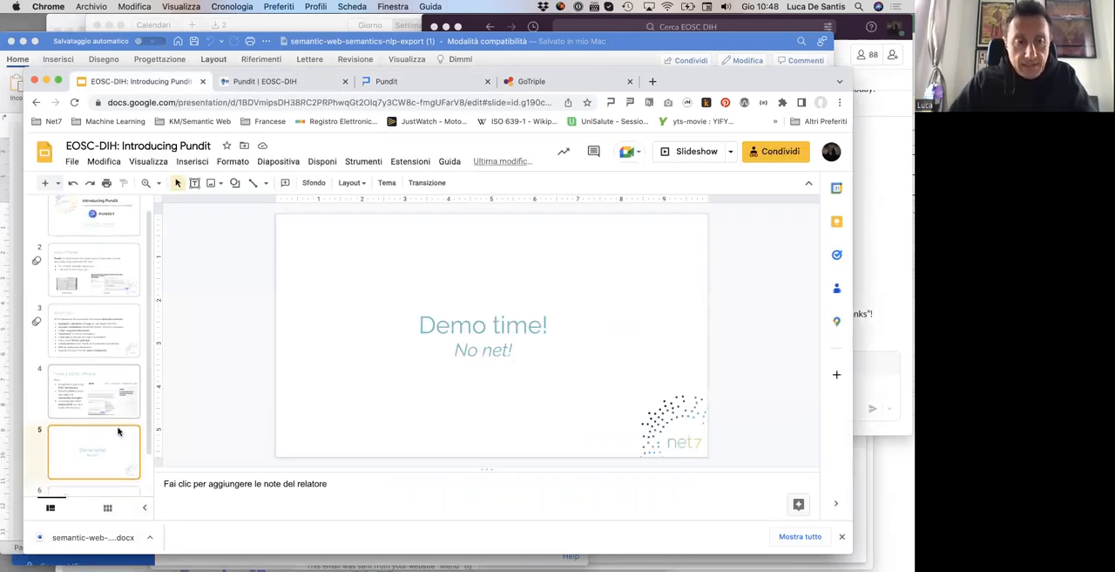
click(101, 470)
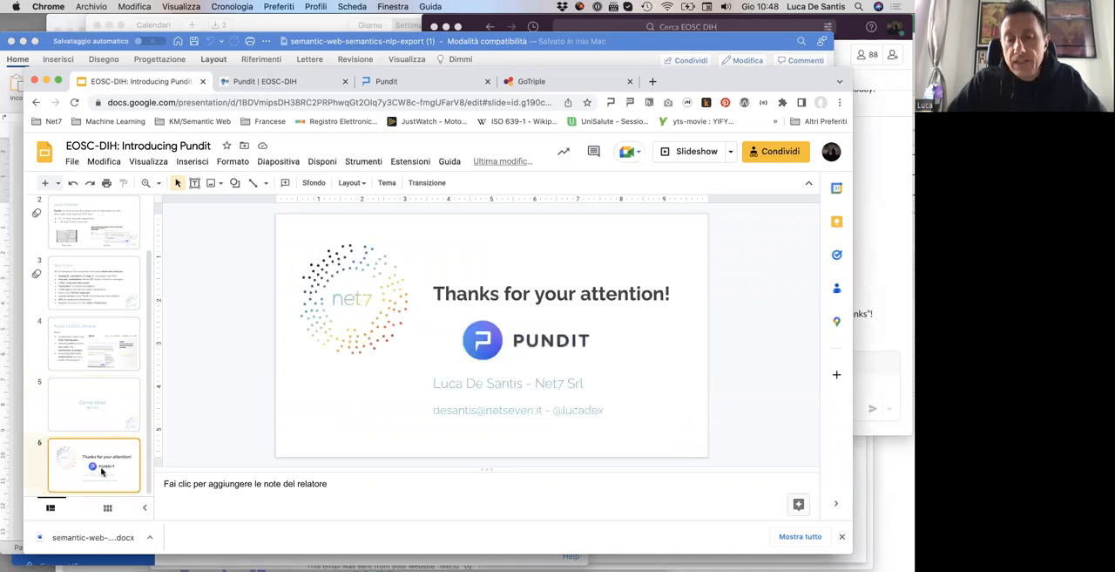
click(687, 151)
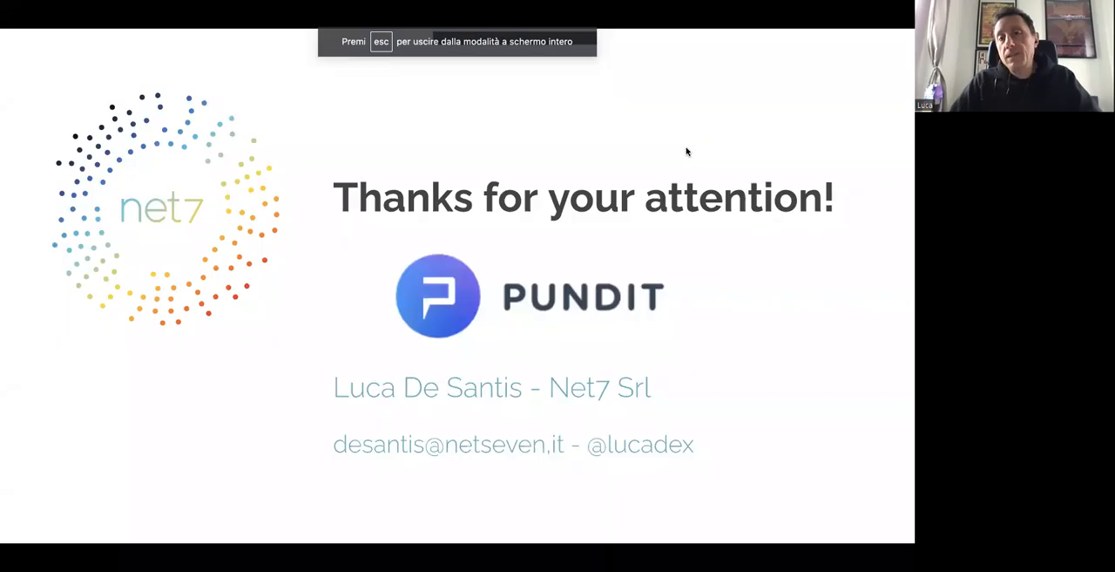